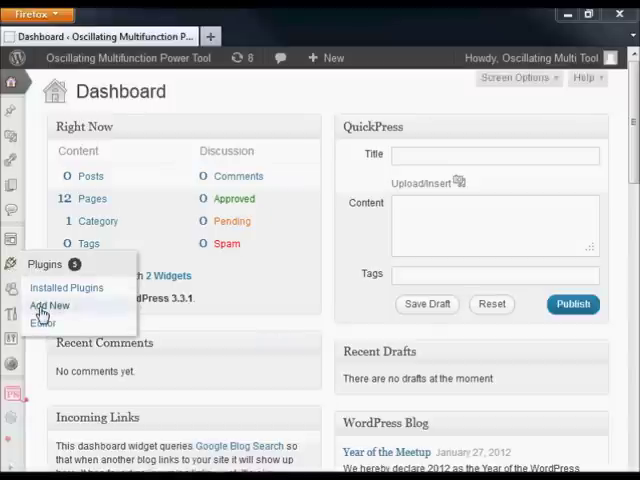
Upload one_click_seo.0.3.zip as a new plugin and install it.
click(42, 315)
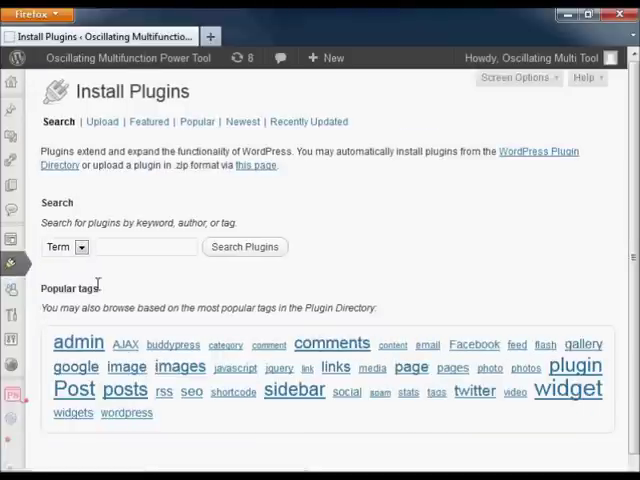
click(252, 172)
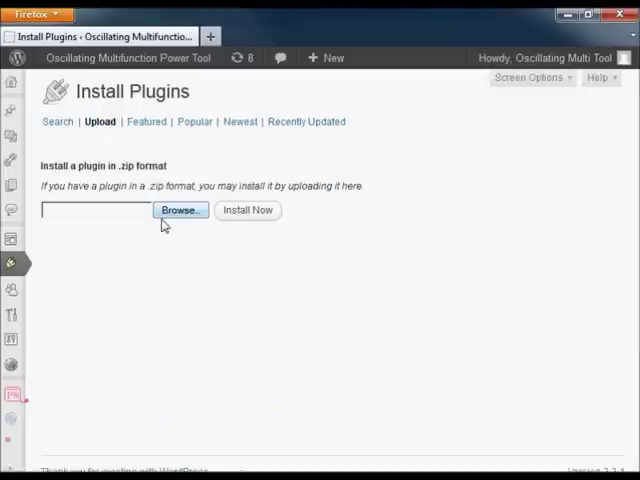
click(171, 212)
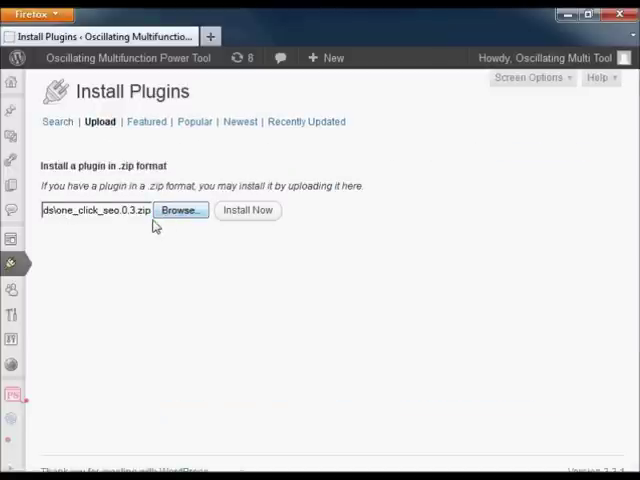
click(246, 219)
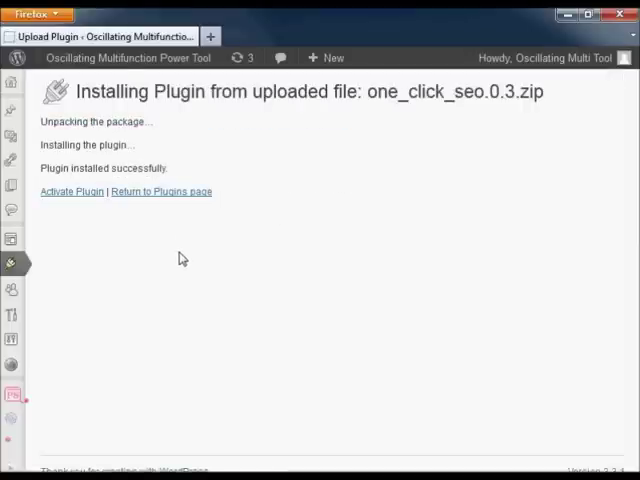
Activate 1-Click WP SEO and show its optimization list for pages instead of posts.
click(69, 197)
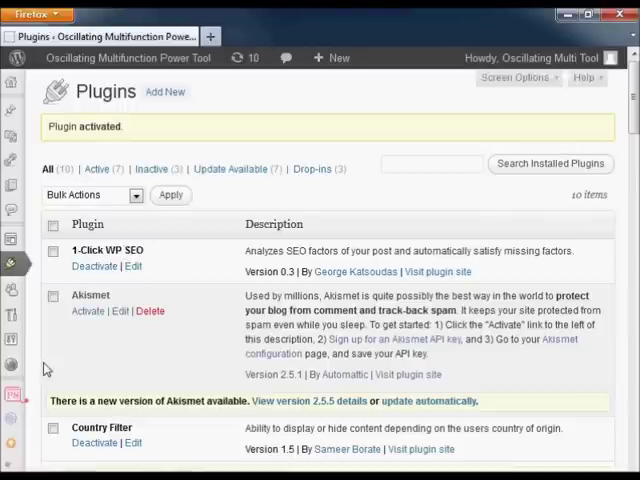
scroll(30, 420, down, 2)
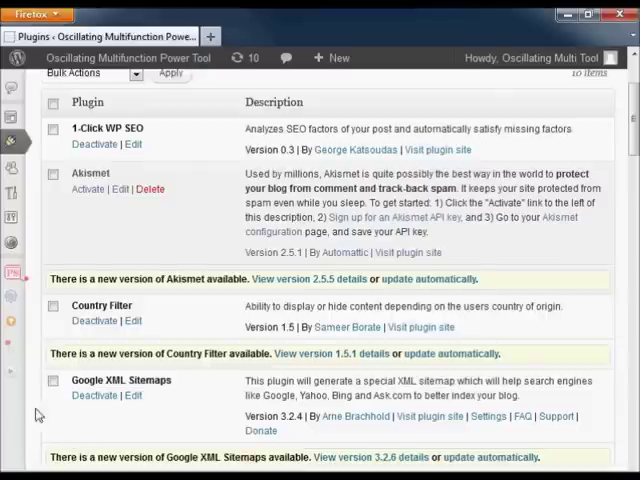
click(12, 328)
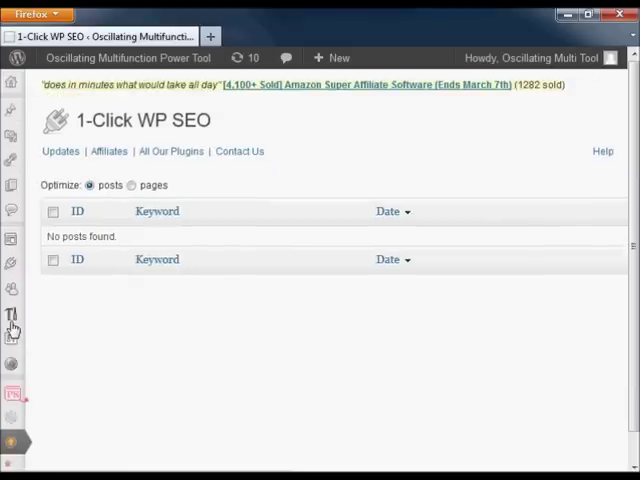
click(134, 188)
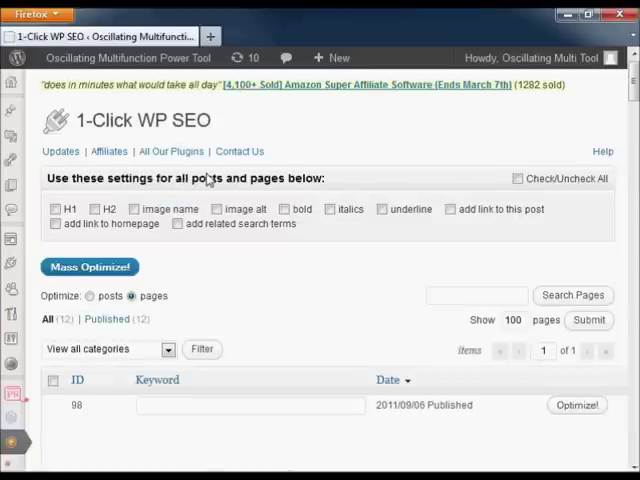
scroll(301, 328, down, 3)
scroll(301, 330, down, 5)
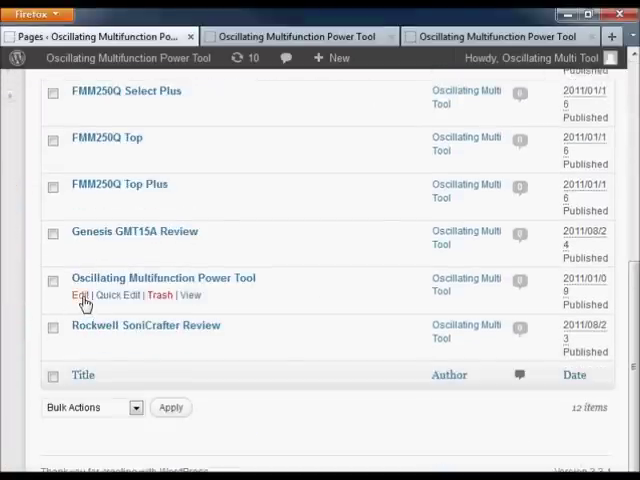
Set the Oscillating Multifunction Power Tool page's SEO keyword to 'oscillating multifunction power tool' and update it.
click(82, 300)
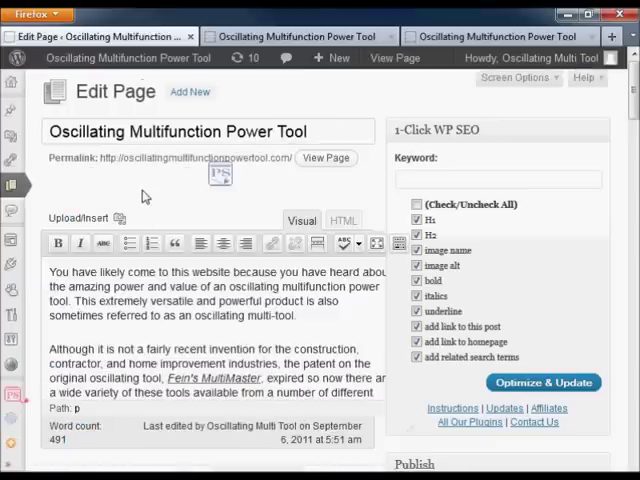
click(440, 177)
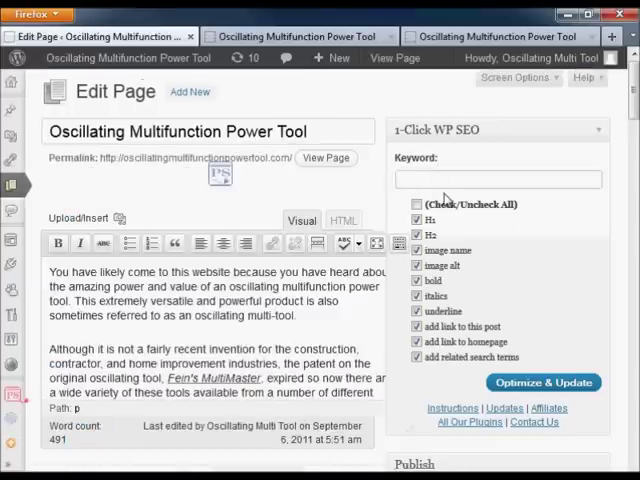
text(oscilla)
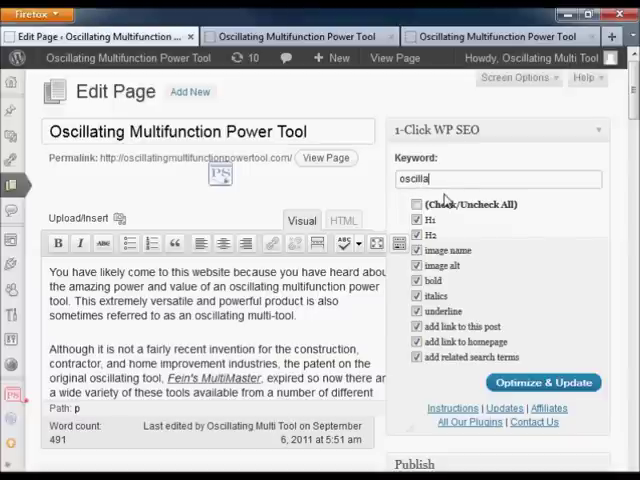
text(ting multi)
text(function power tool)
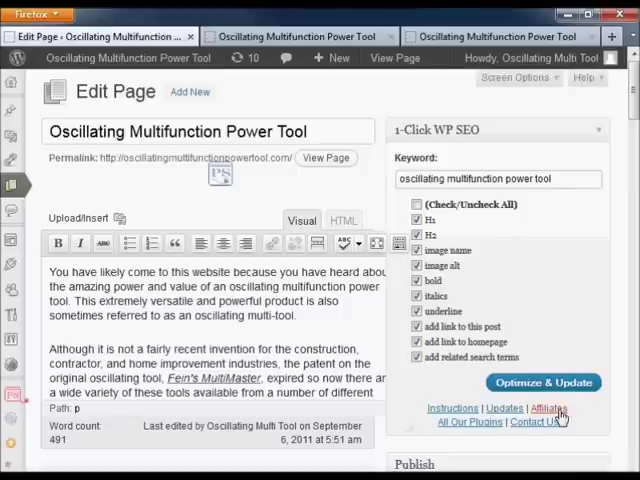
click(524, 388)
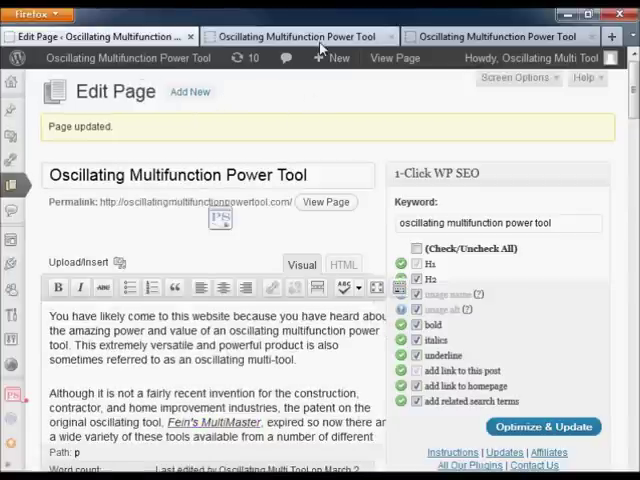
Reload the live Oscillating Multifunction Power Tool page to check the bolded keyword and related terms.
click(321, 40)
click(517, 38)
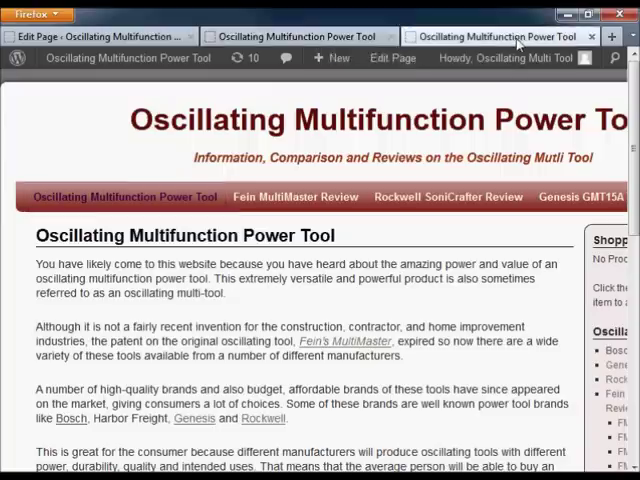
key(F5)
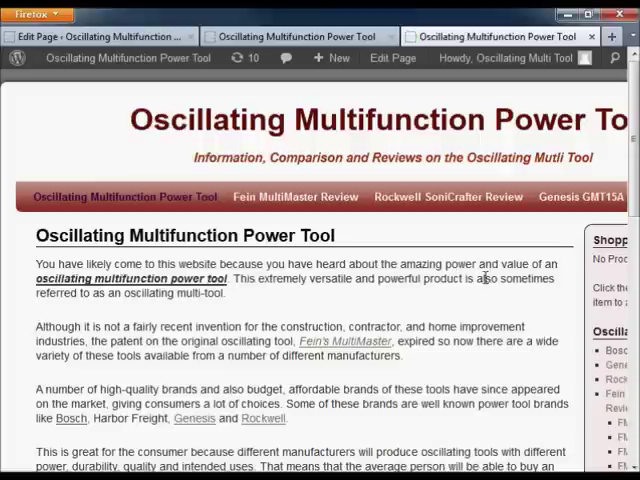
scroll(485, 278, down, 1)
scroll(485, 278, down, 1)
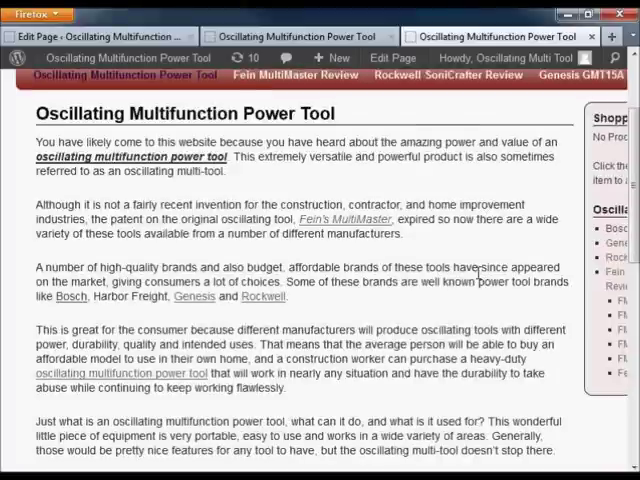
scroll(477, 272, down, 3)
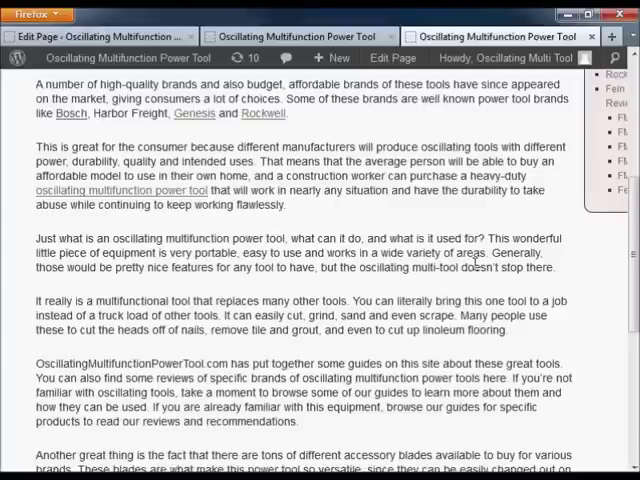
scroll(477, 262, down, 1)
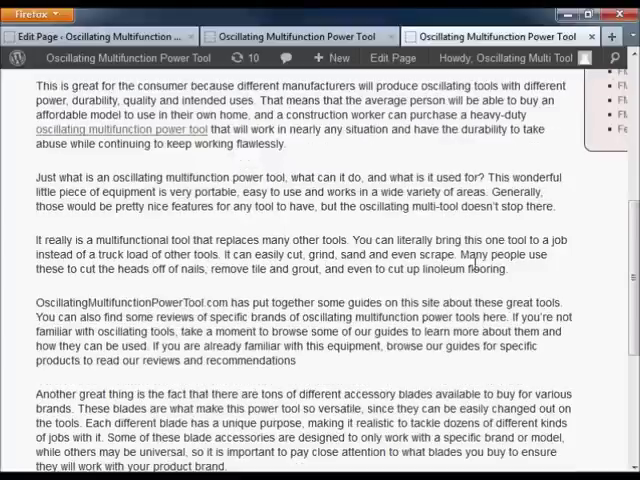
scroll(474, 268, down, 1)
scroll(473, 270, down, 1)
scroll(472, 273, down, 1)
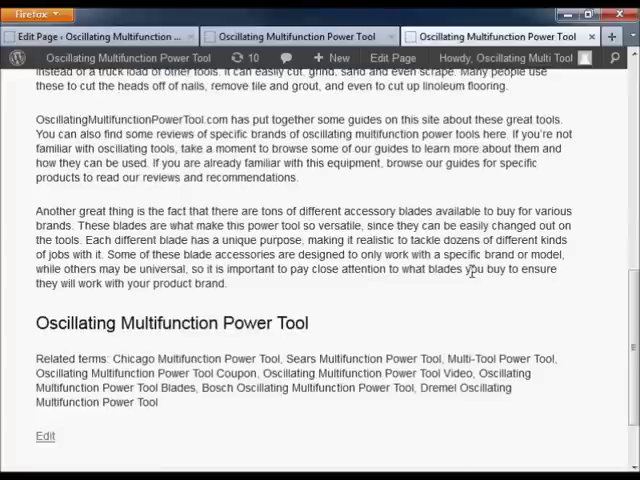
scroll(470, 275, down, 2)
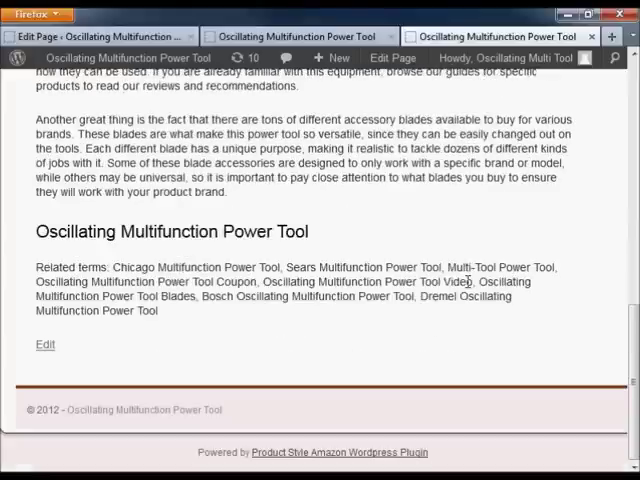